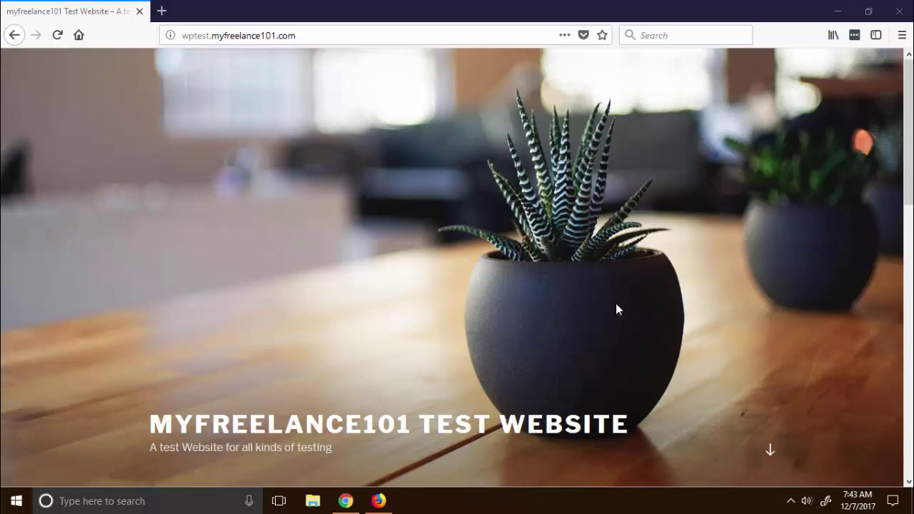
Scroll through the working test site's front page, then return to its home page.
scroll(616, 307, down, 5)
scroll(616, 349, up, 5)
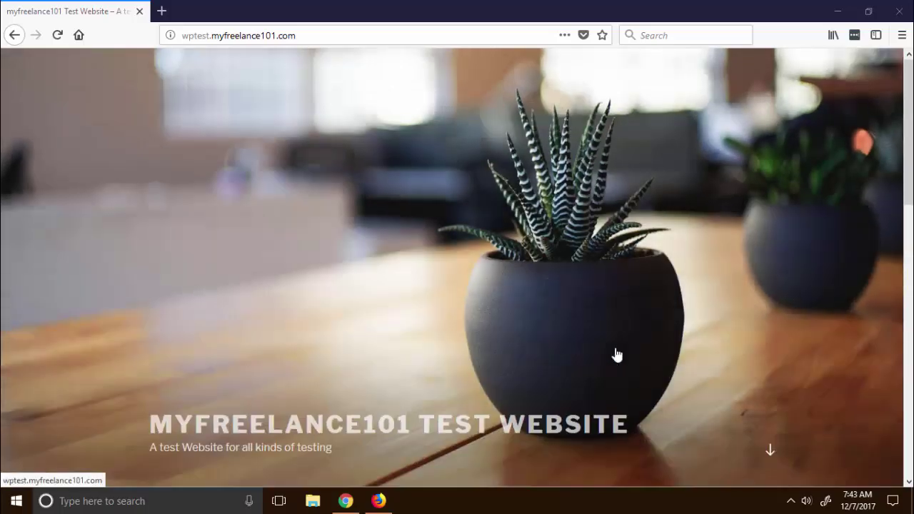
scroll(616, 353, down, 3)
scroll(331, 299, up, 1)
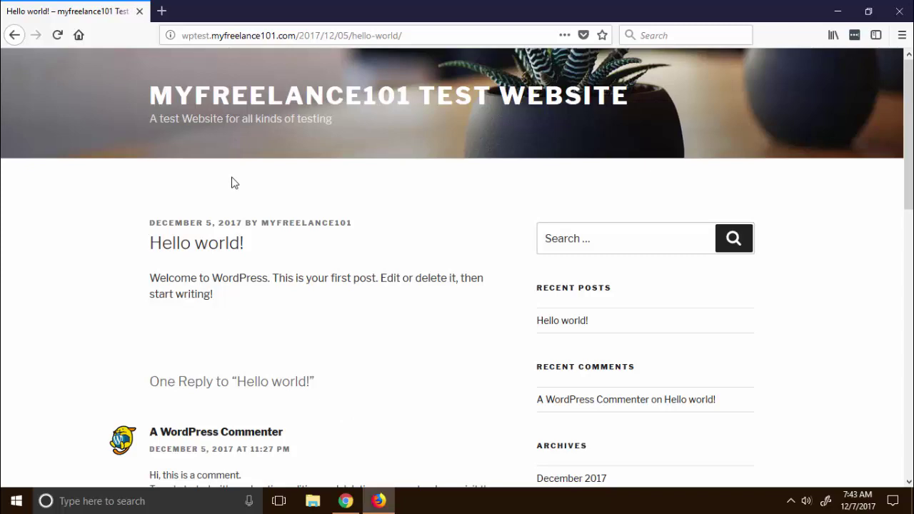
click(230, 98)
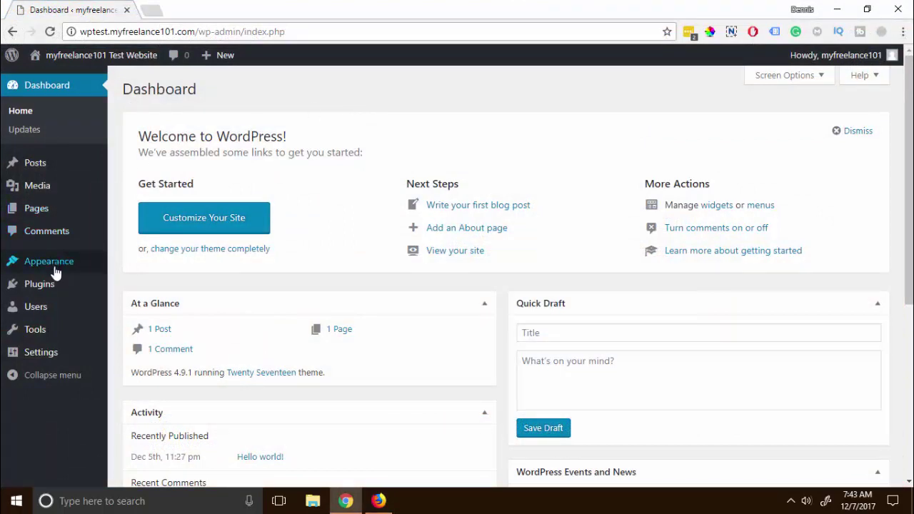
Activate My Broken Plugin from the Installed Plugins list.
mouse_move(50, 291)
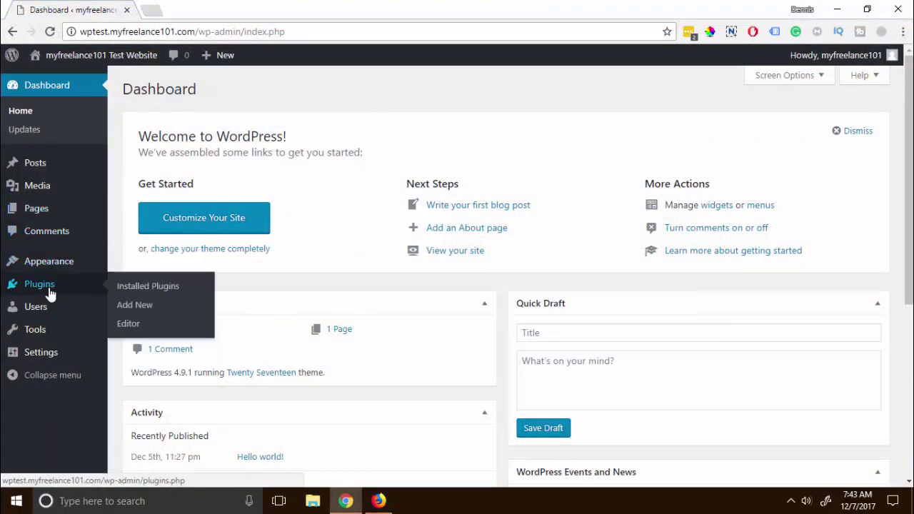
click(135, 286)
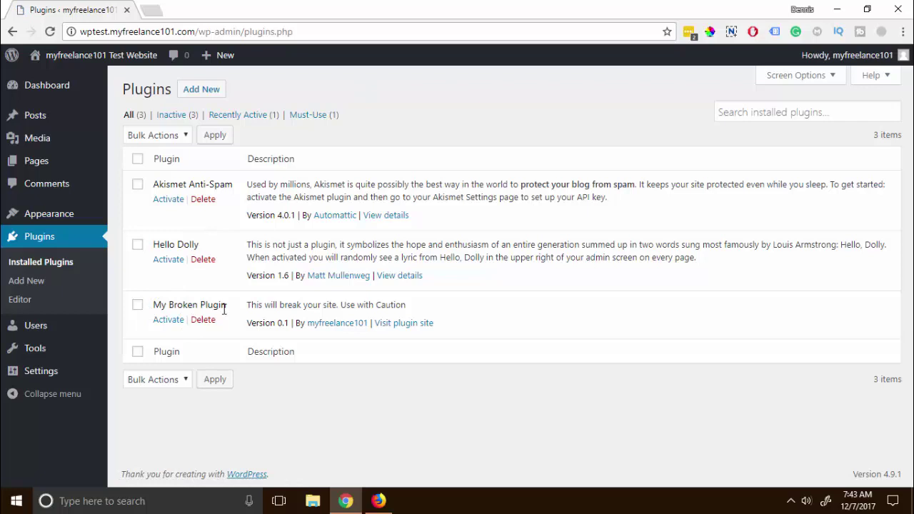
click(166, 322)
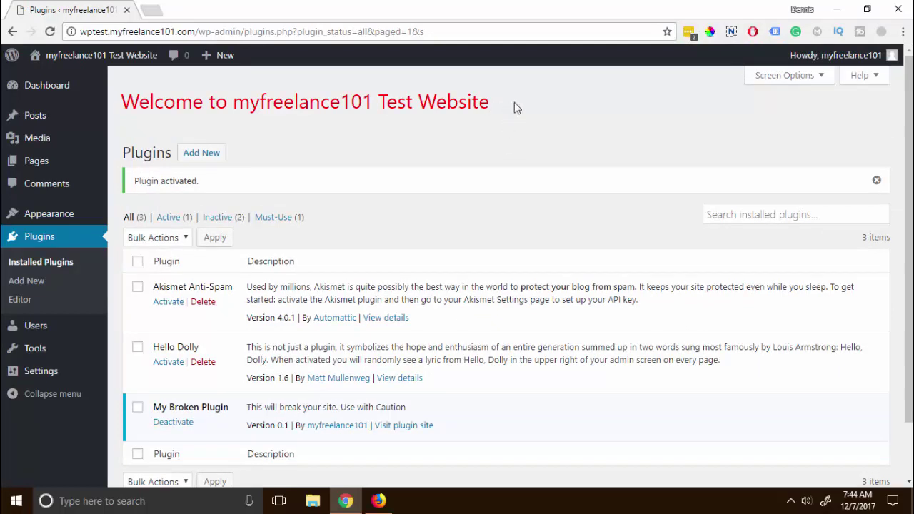
Check the new welcome heading, then bring the site's front page forward in Firefox.
drag(520, 106, 123, 98)
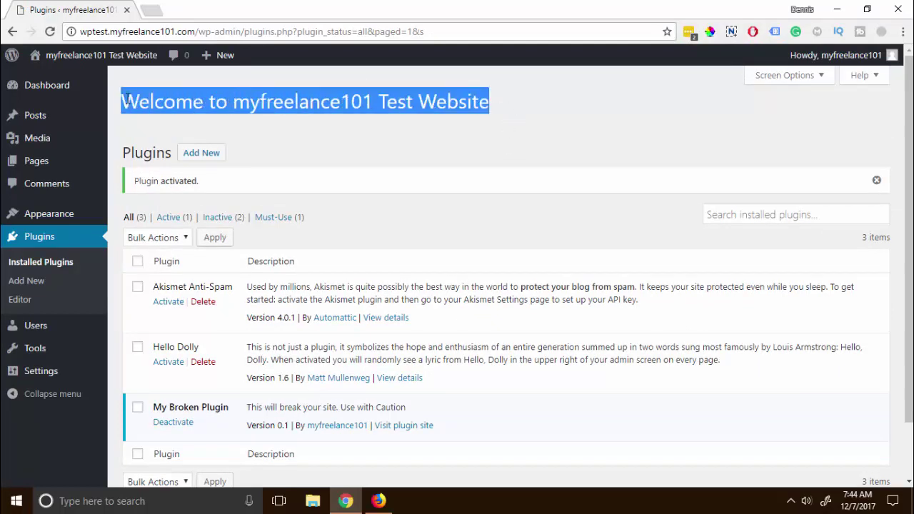
click(161, 122)
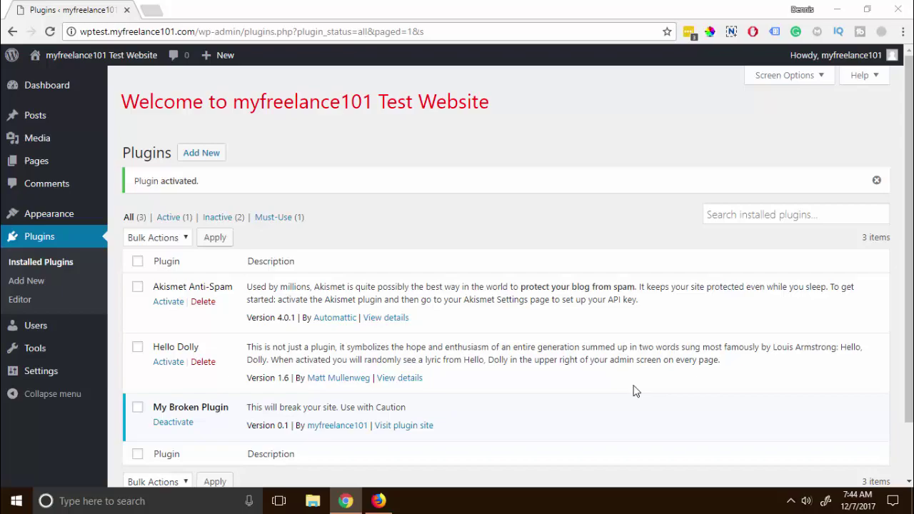
click(379, 500)
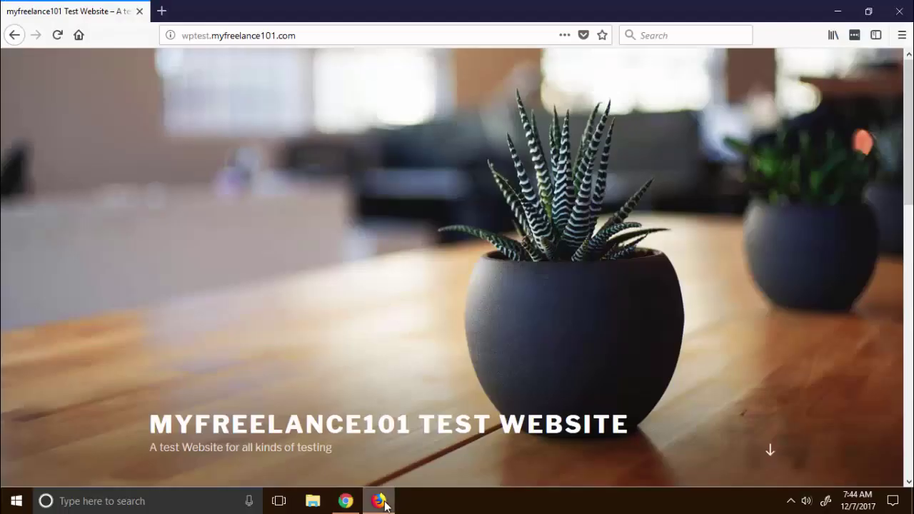
Reload the front page, which now shows a PHP warning and fatal error from break.php.
click(58, 36)
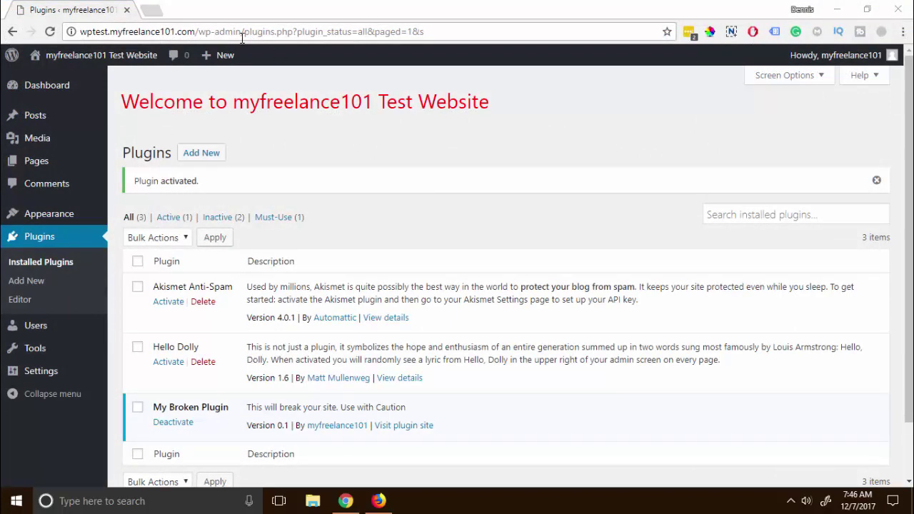
Load the cPanel login page at myfreelance101.com/cpanel in a new tab.
click(154, 10)
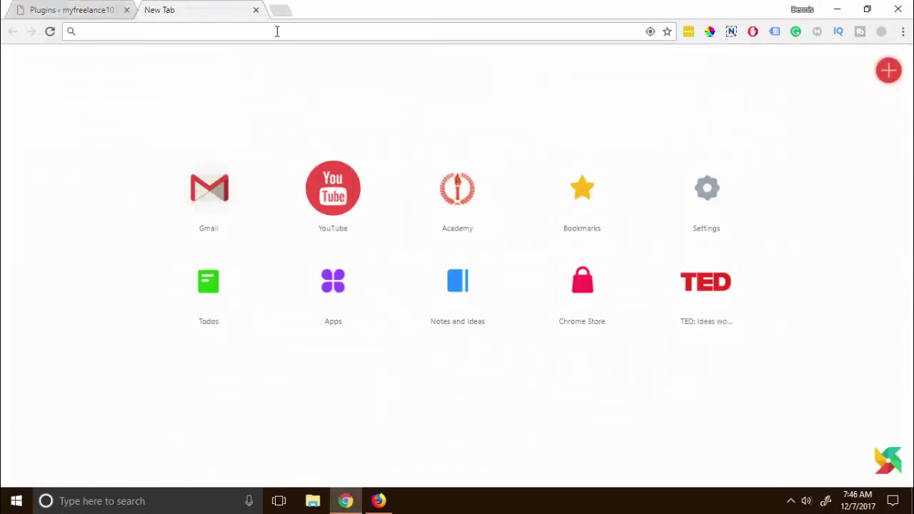
text(my)
key(Down)
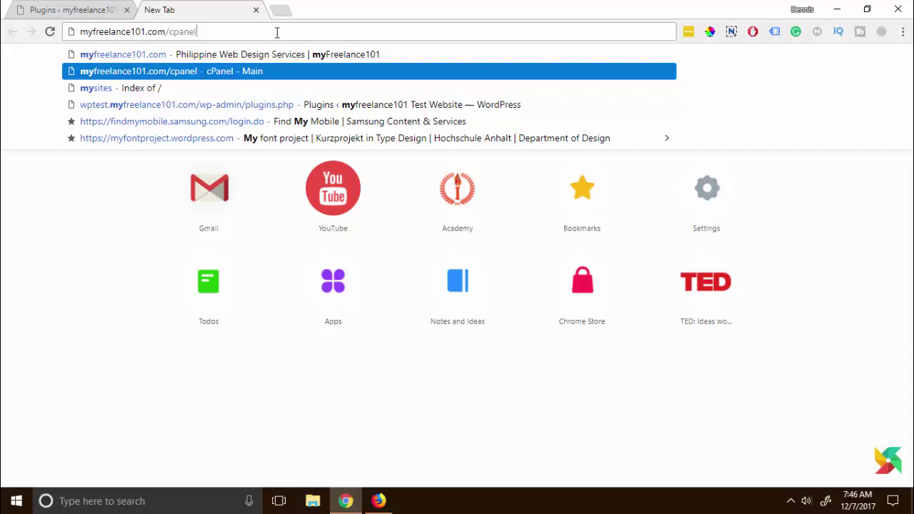
key(Return)
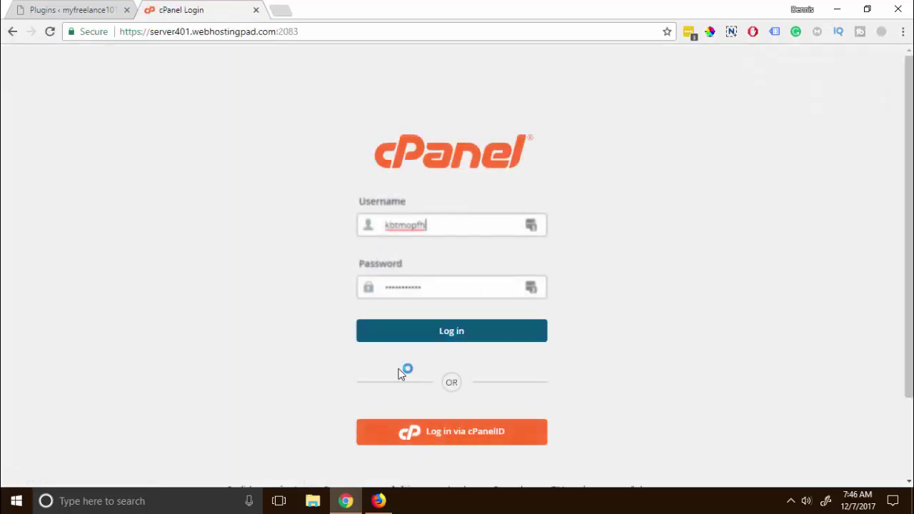
Log in to cPanel and open File Manager at public_html/wptest, scrolling to error_log.
click(426, 339)
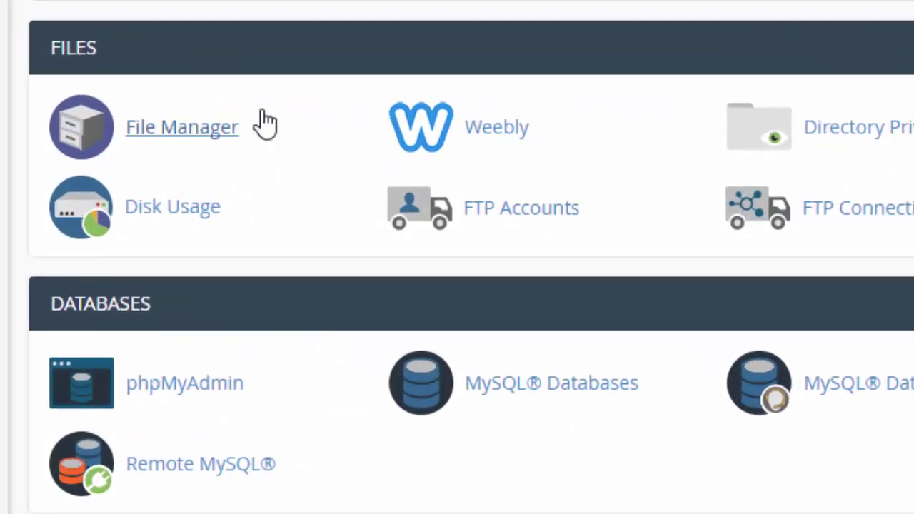
click(179, 143)
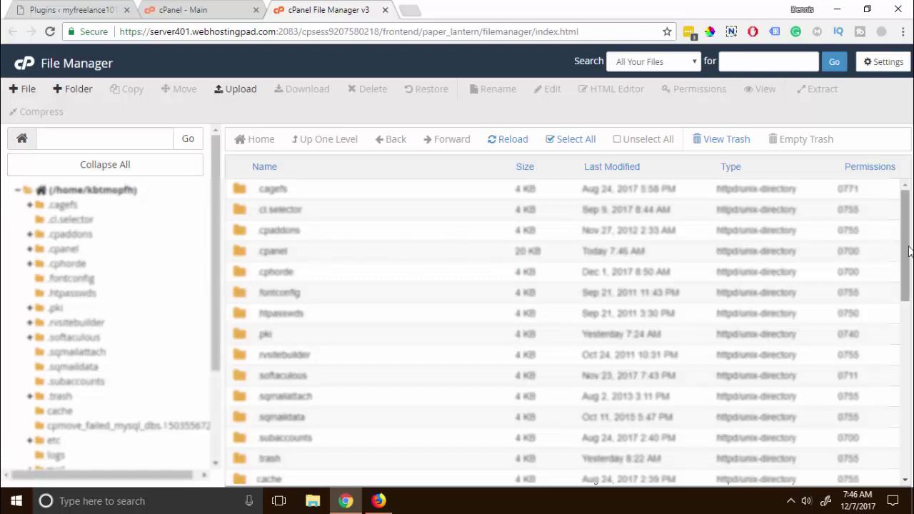
drag(906, 253, 904, 327)
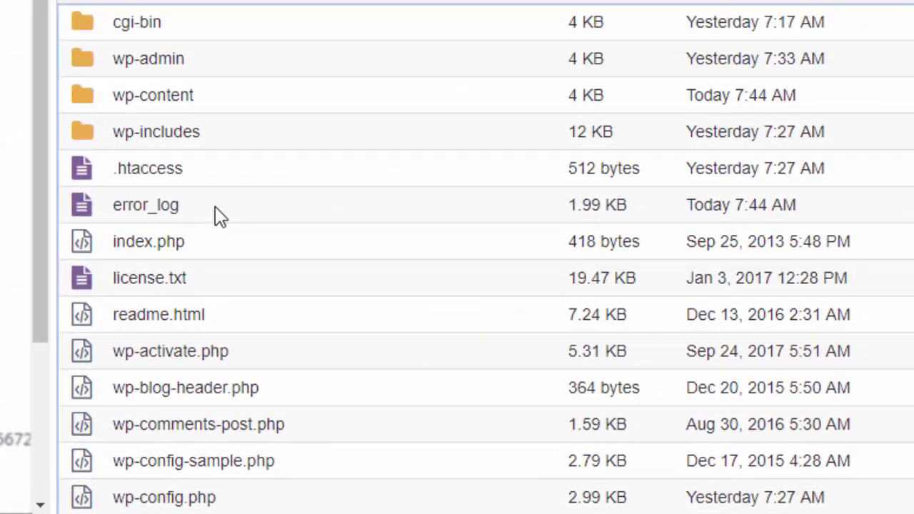
View error_log and mark the plugin folder path in the last warning.
click(215, 208)
right_click(217, 215)
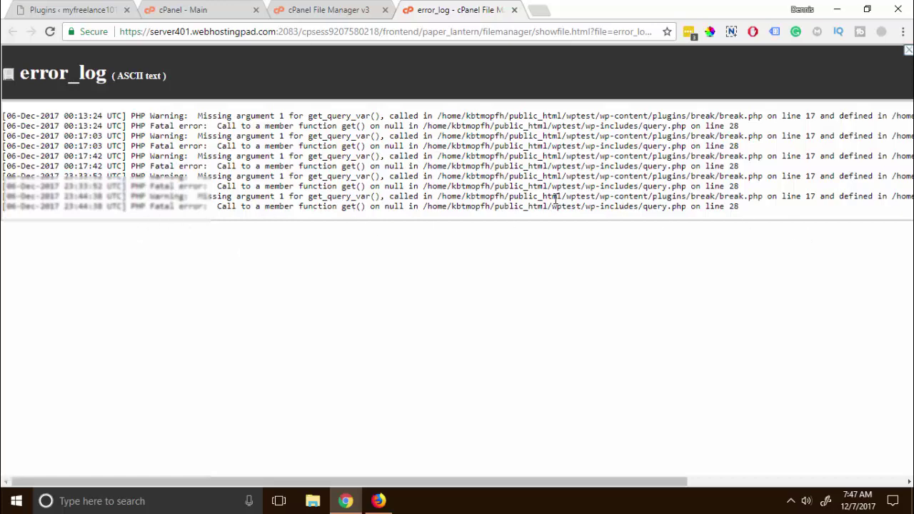
drag(555, 198, 714, 199)
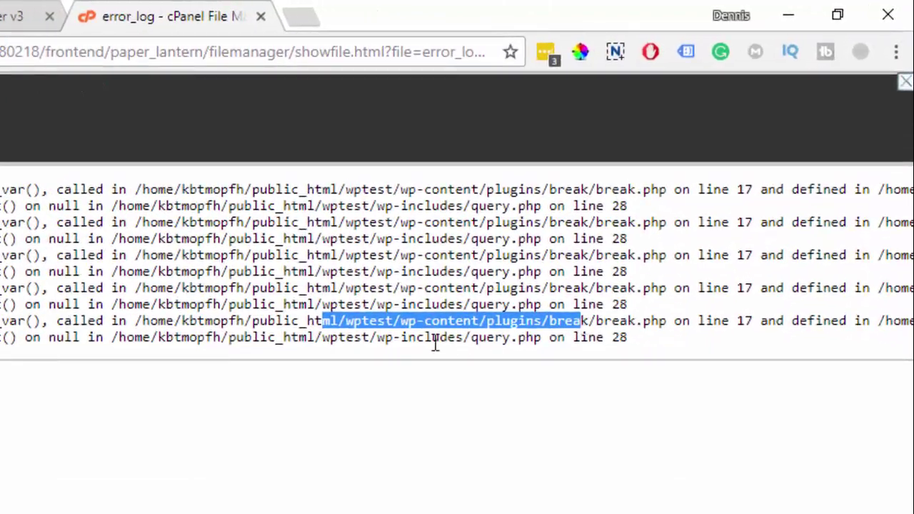
click(411, 328)
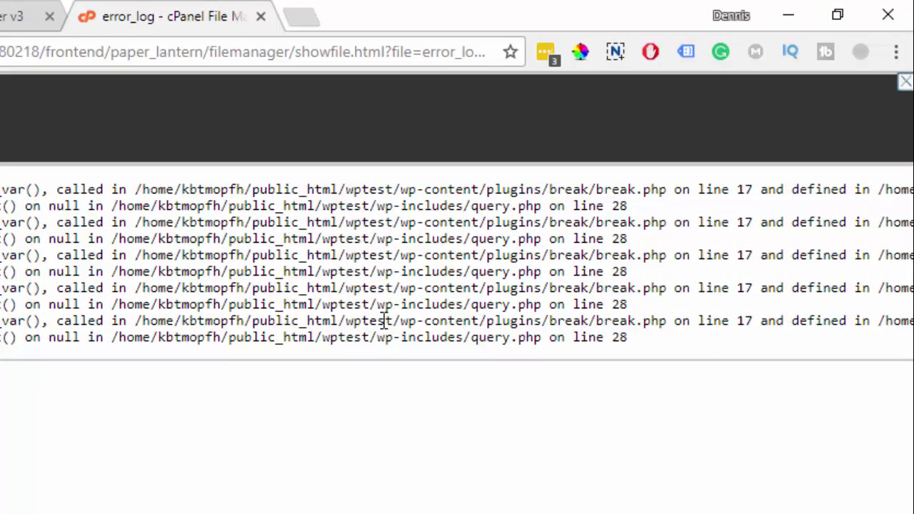
drag(407, 321, 619, 321)
click(503, 319)
Trace the errors to /break/break.php and query.php in the log, then return to the error page.
drag(479, 322, 777, 323)
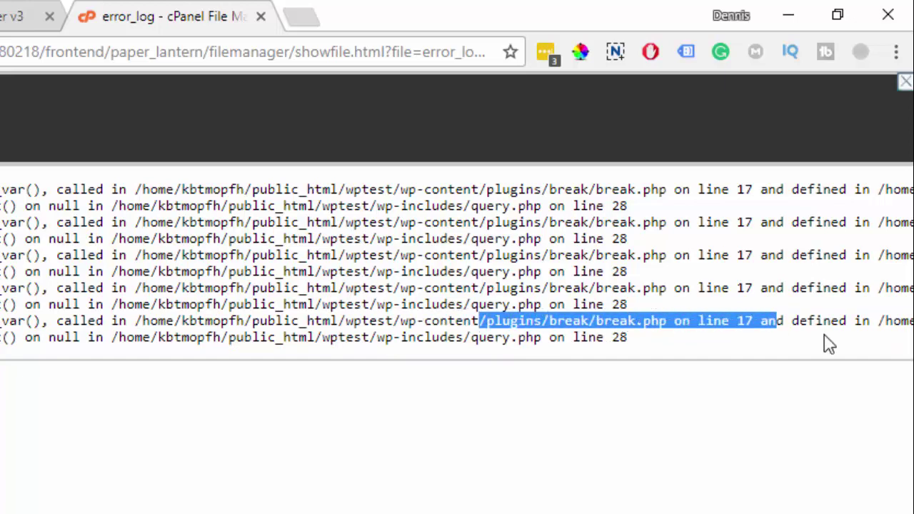
drag(828, 345, 891, 321)
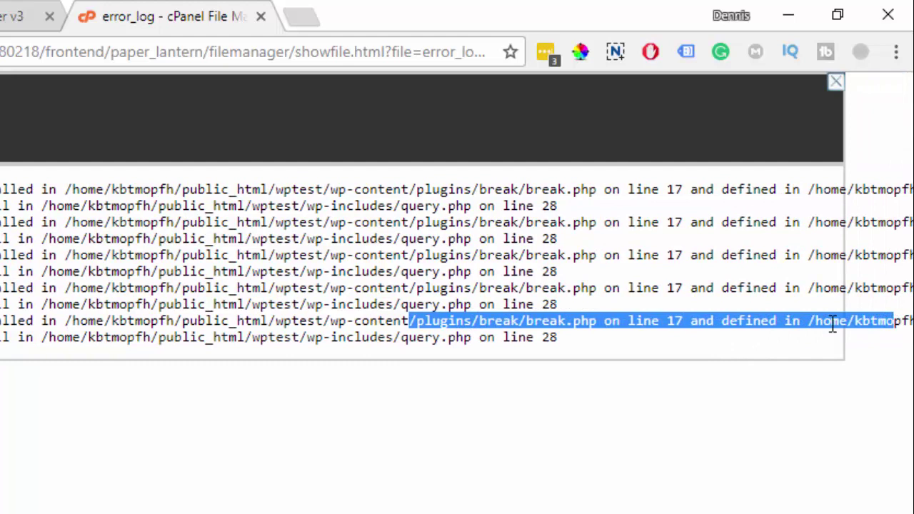
click(594, 327)
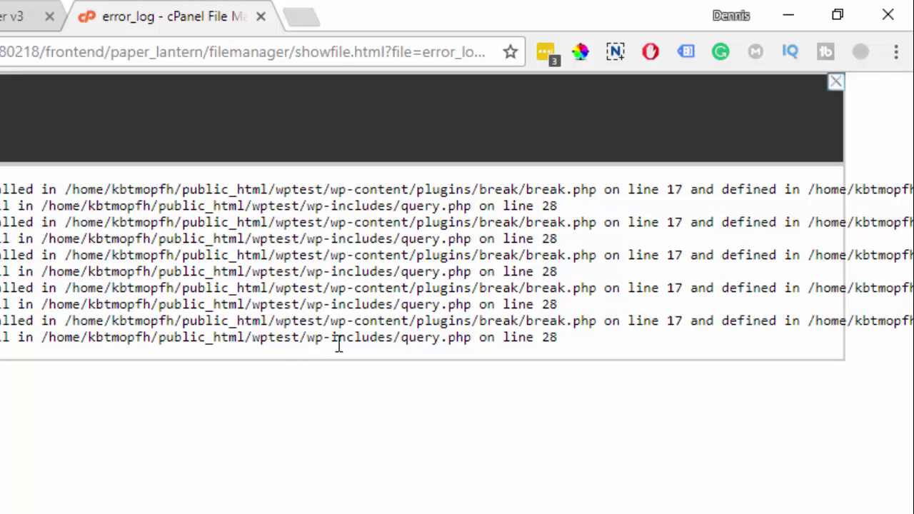
drag(401, 337, 472, 339)
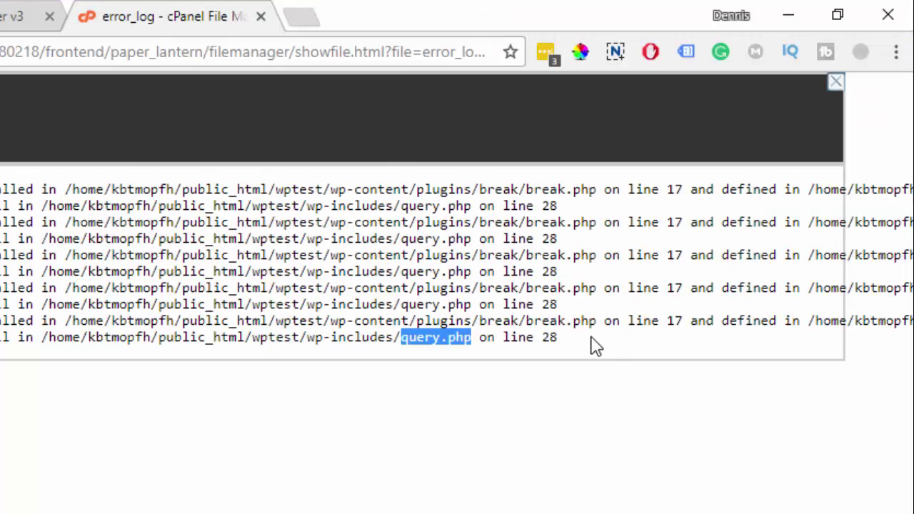
click(578, 327)
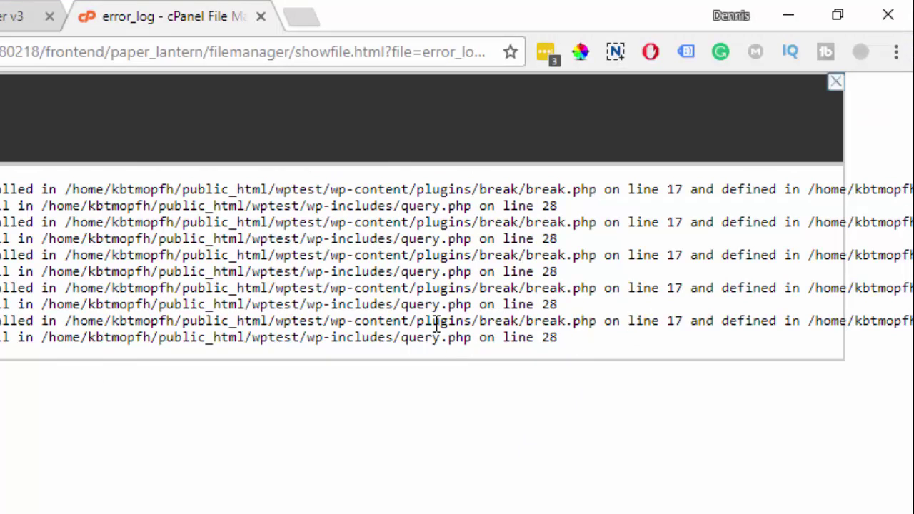
drag(472, 322, 603, 323)
click(588, 336)
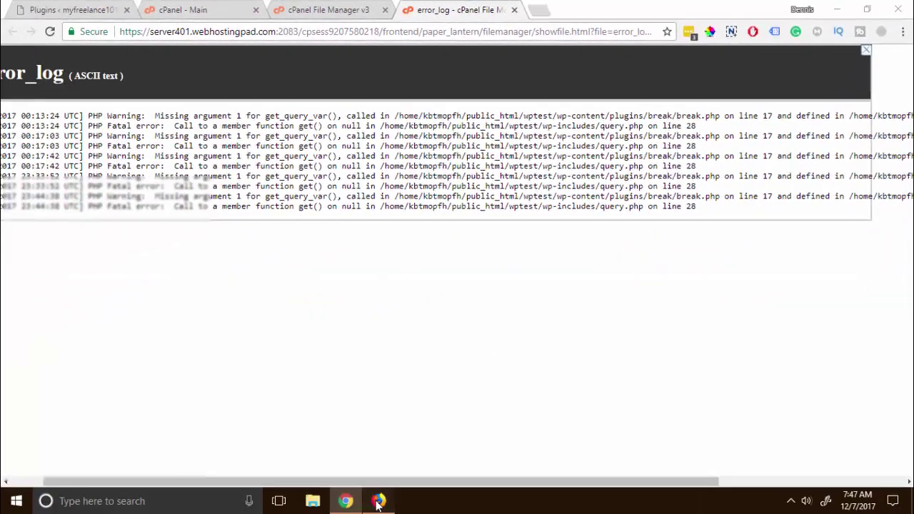
click(378, 502)
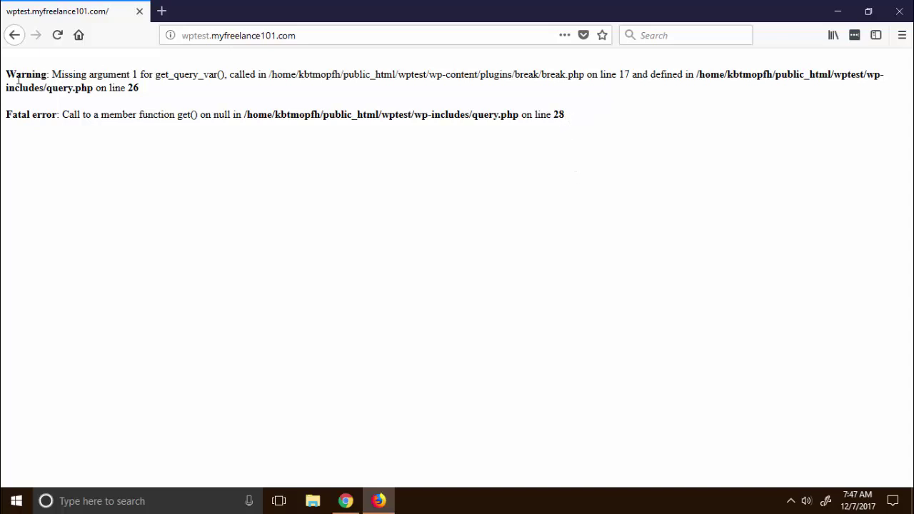
Compare the front page's break.php warning and fatal error with the log, then return to error_log.
drag(9, 74, 576, 123)
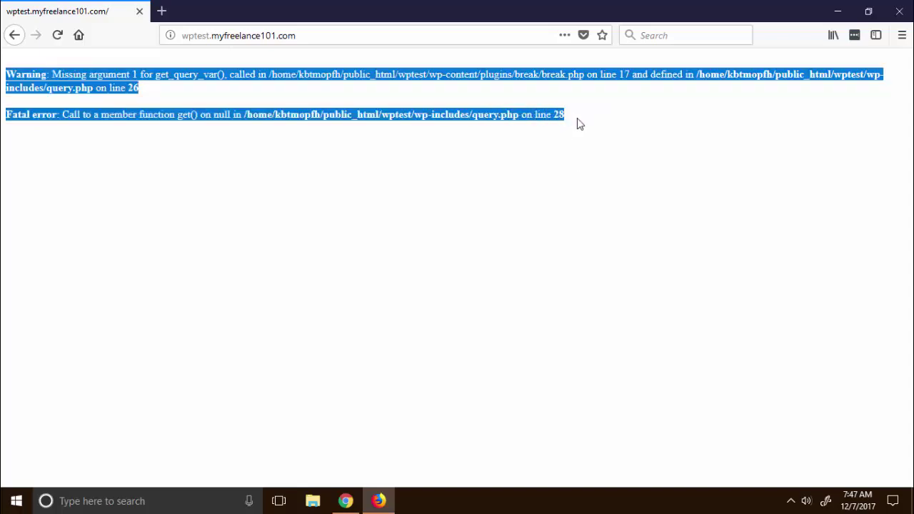
click(612, 122)
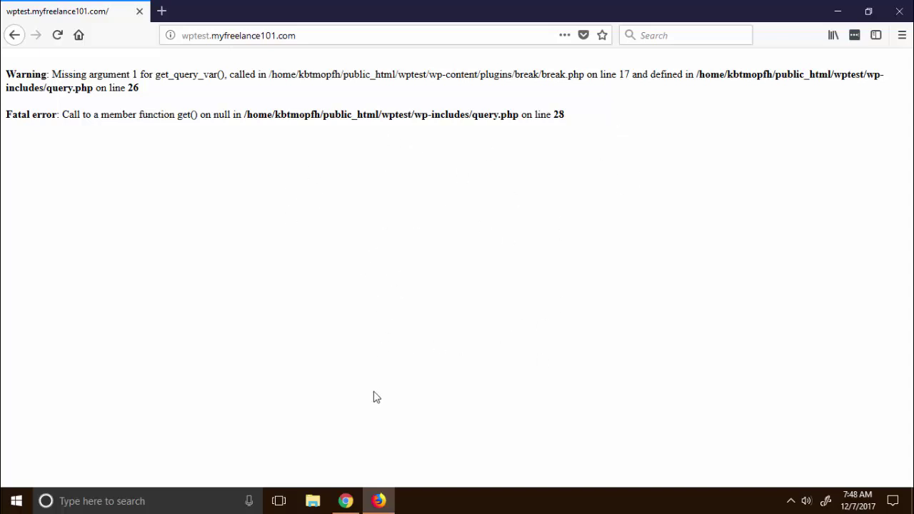
click(346, 501)
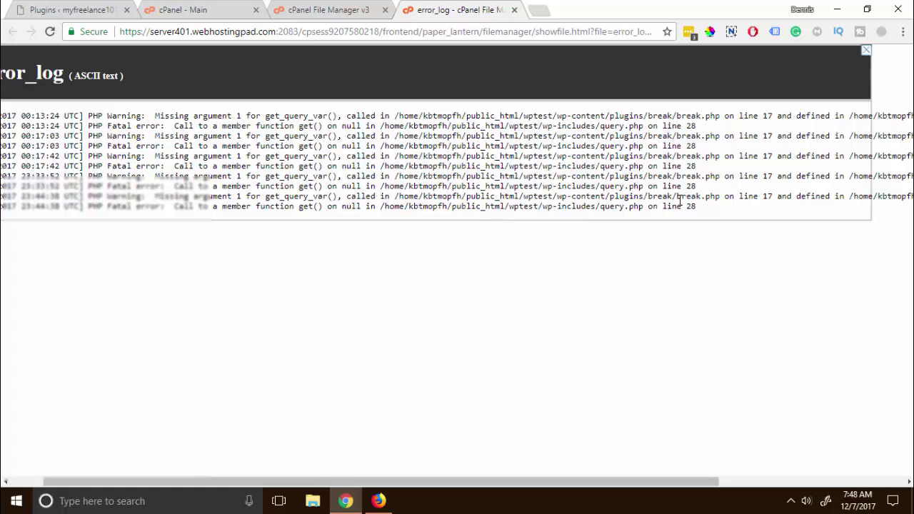
Note the break plugin name in the log, then browse to wp-content/plugins and select break.
double_click(652, 196)
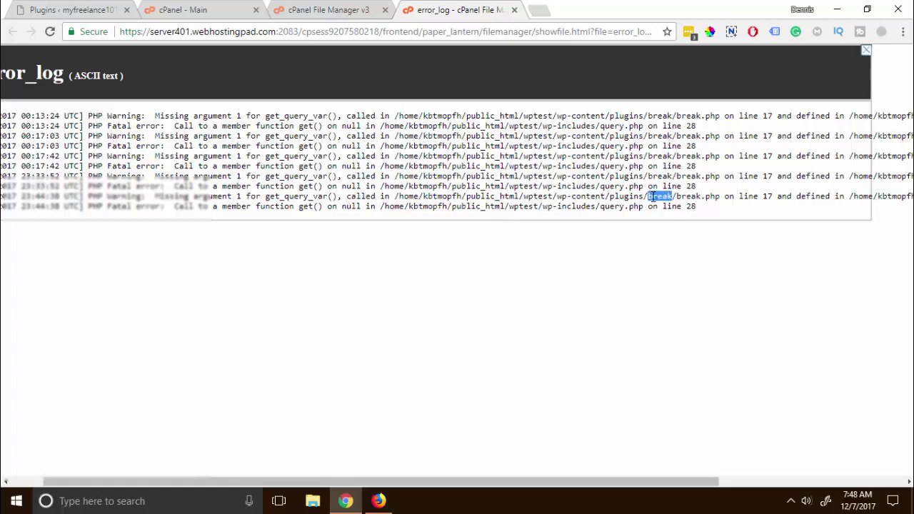
click(716, 210)
click(317, 10)
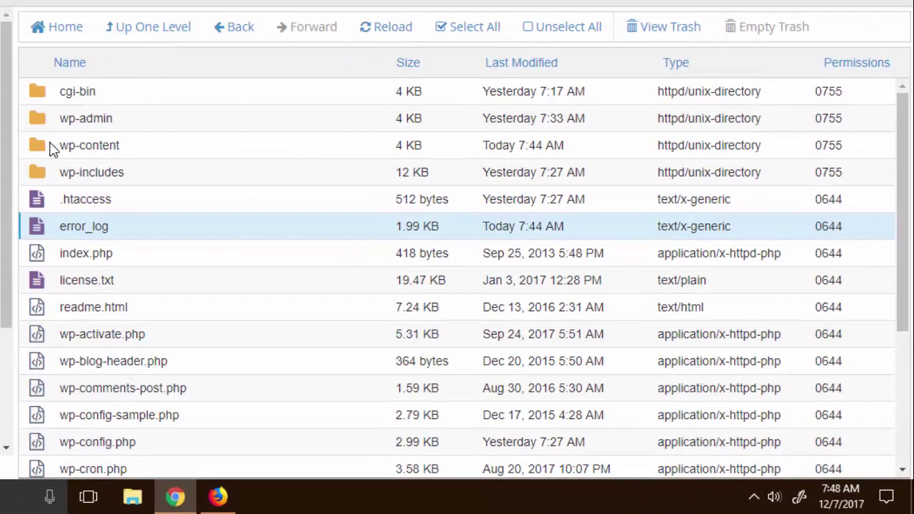
double_click(37, 150)
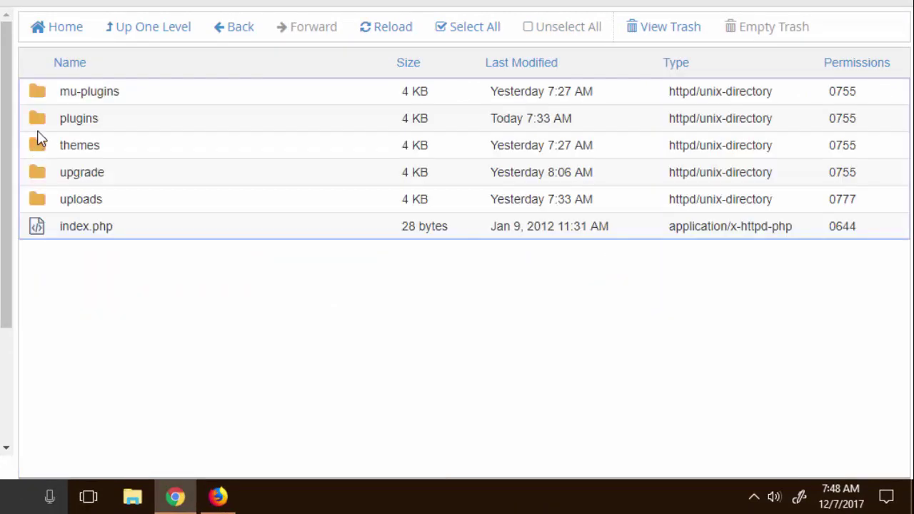
double_click(43, 123)
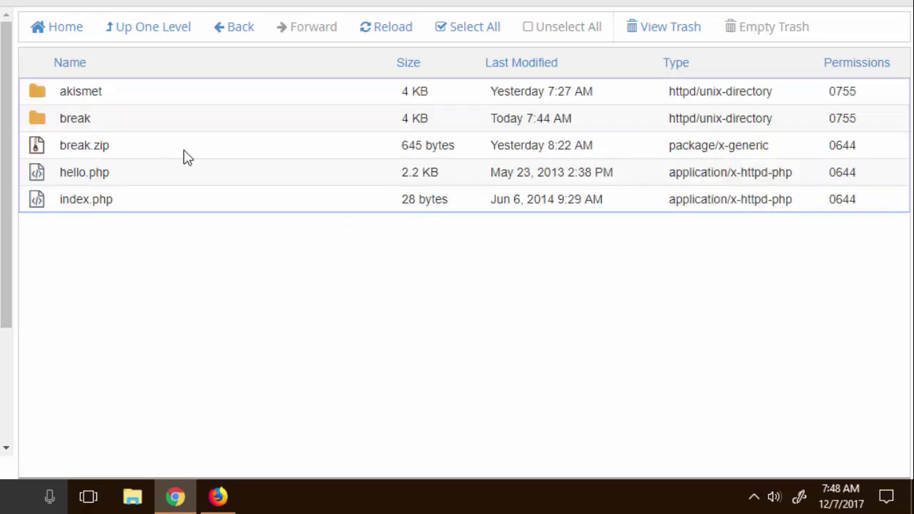
click(107, 126)
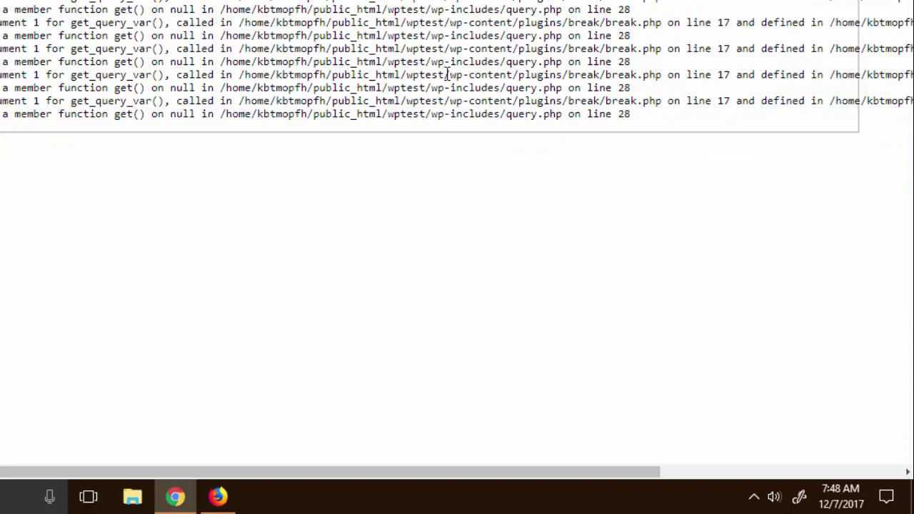
Match the wp-content/plugins/break path in the log, look inside break, and reselect the folder.
double_click(530, 76)
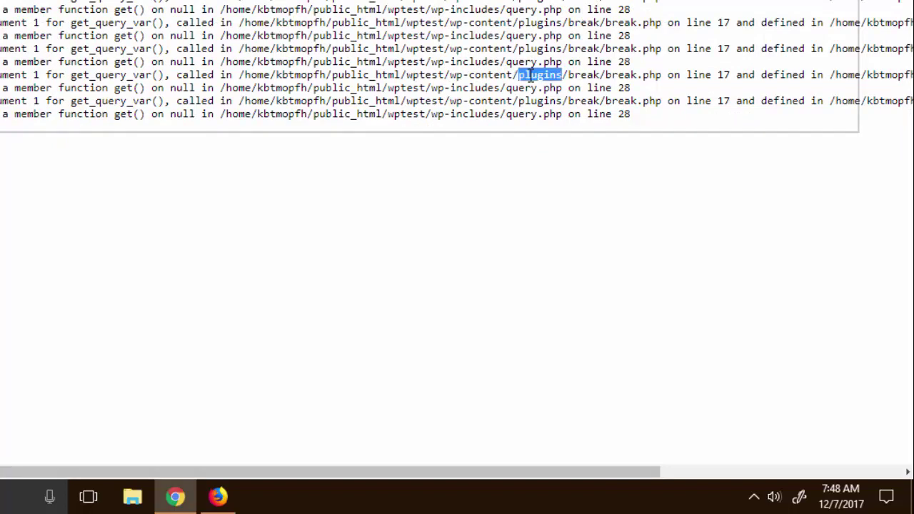
double_click(581, 75)
click(628, 75)
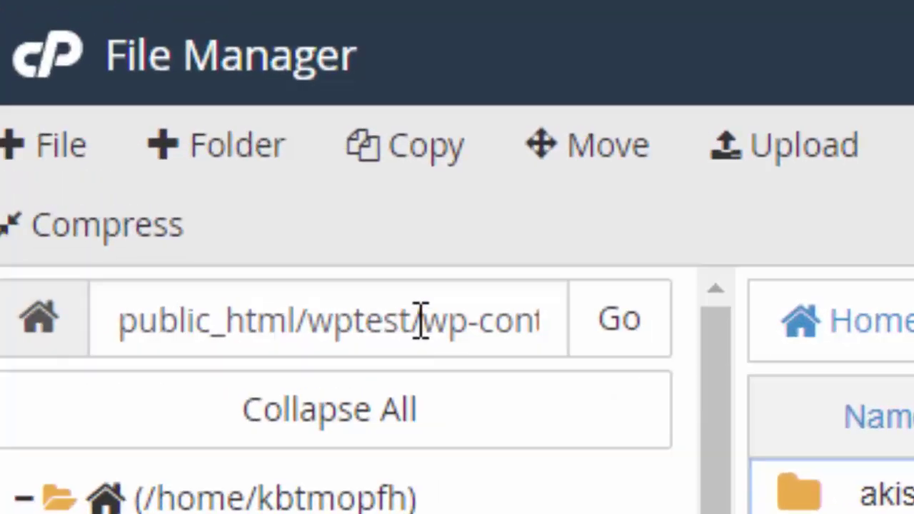
drag(427, 319, 562, 326)
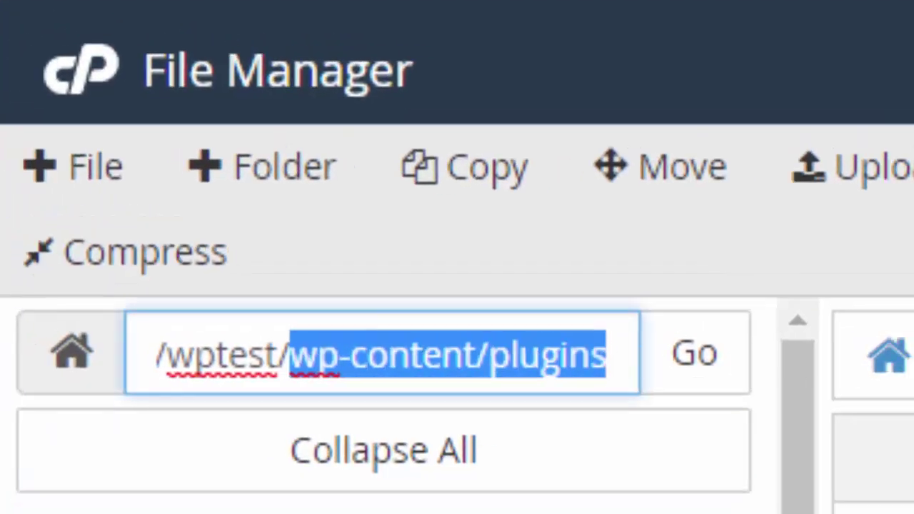
double_click(135, 142)
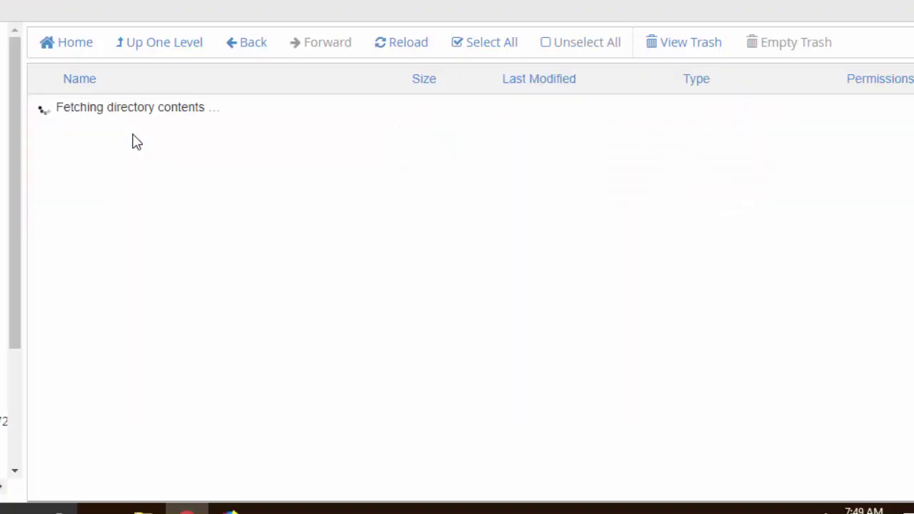
click(156, 47)
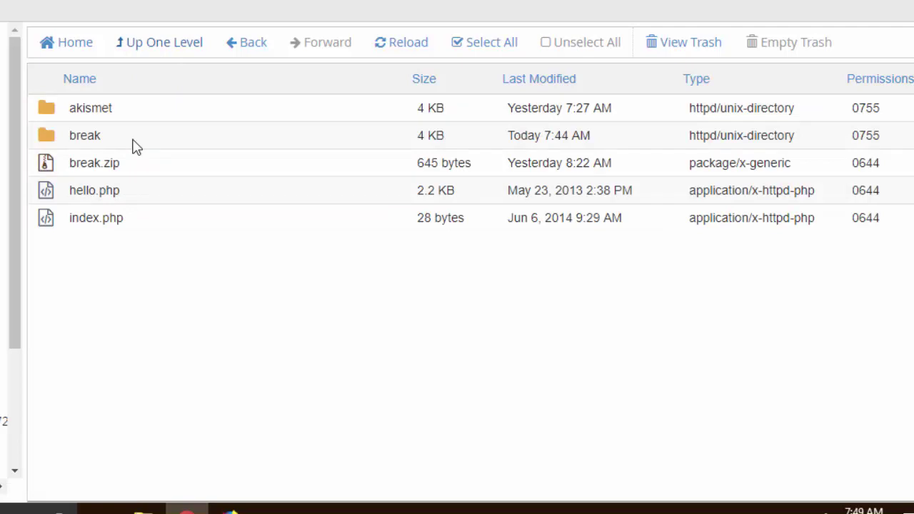
click(134, 146)
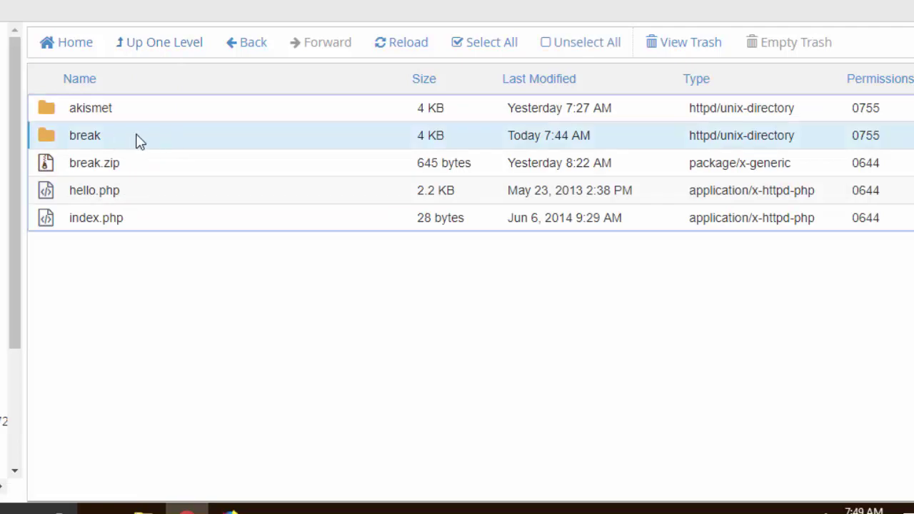
Show the break folder's context menu of actions, then dismiss it.
right_click(139, 140)
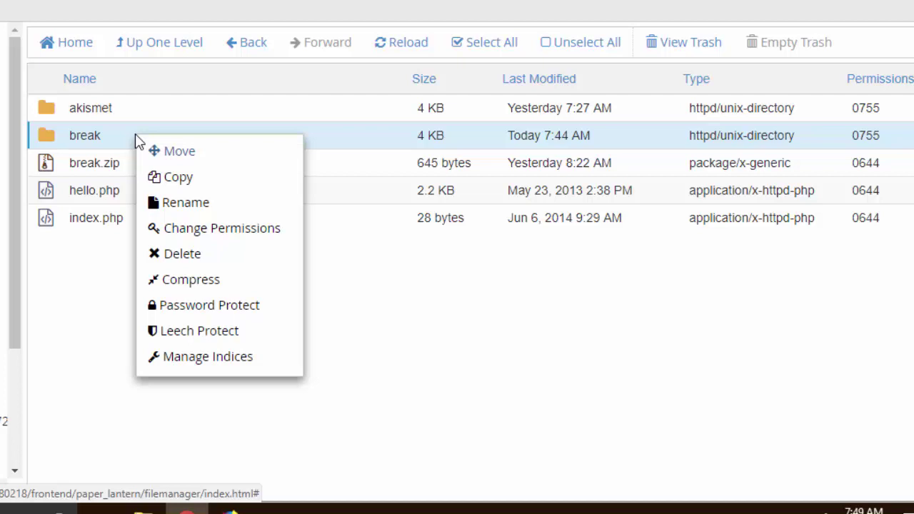
click(426, 328)
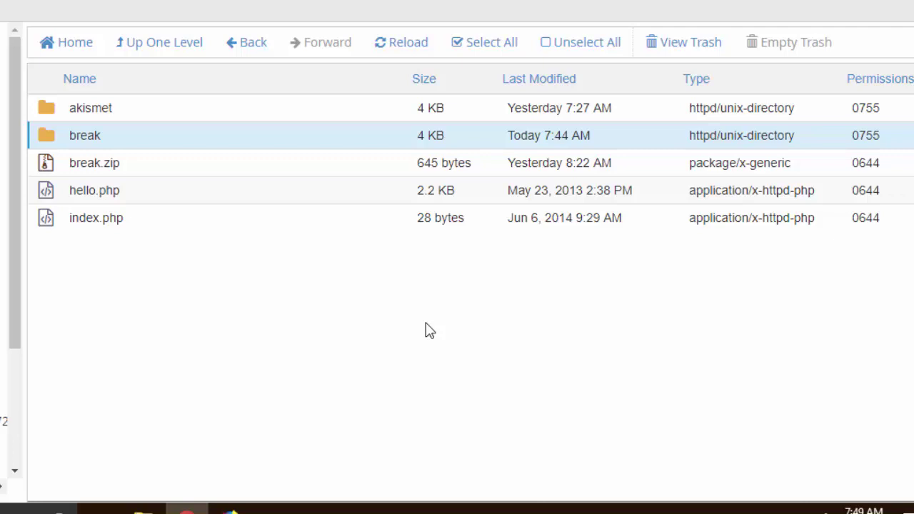
Compress the break folder as a Zip Archive named break1.zip.
right_click(142, 136)
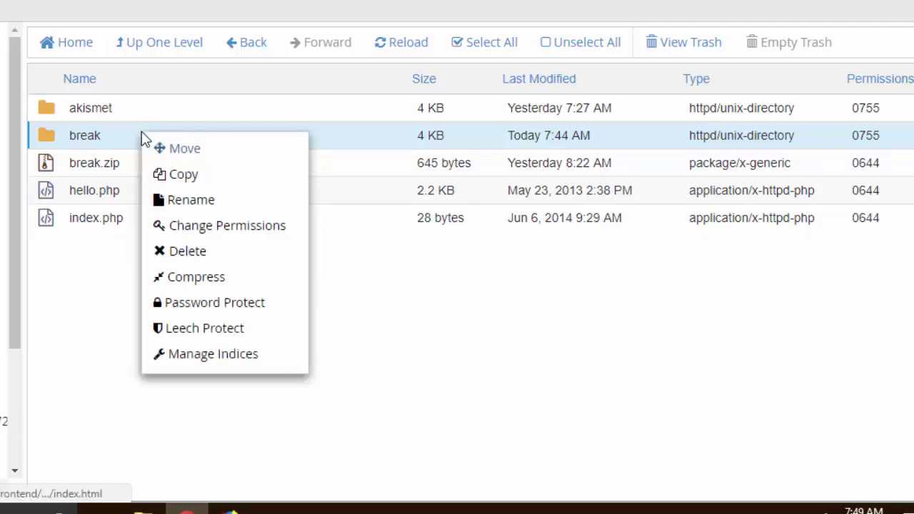
click(219, 282)
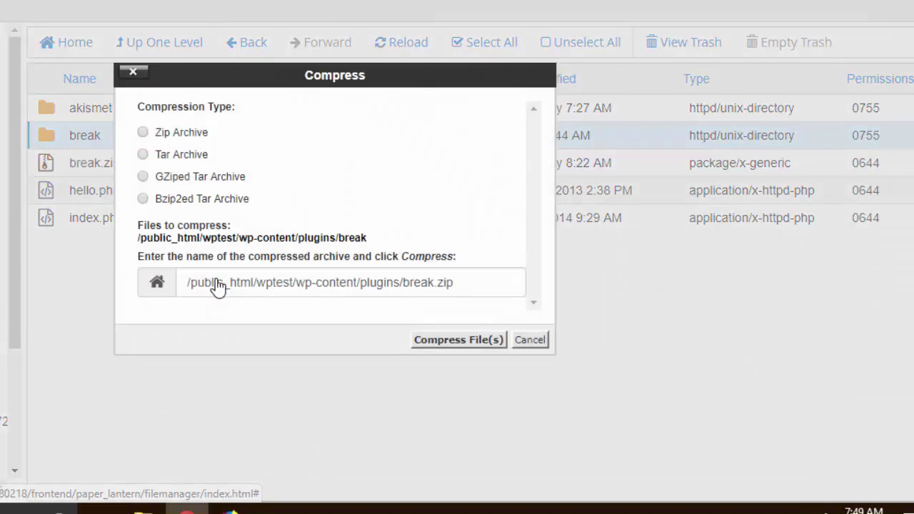
click(143, 133)
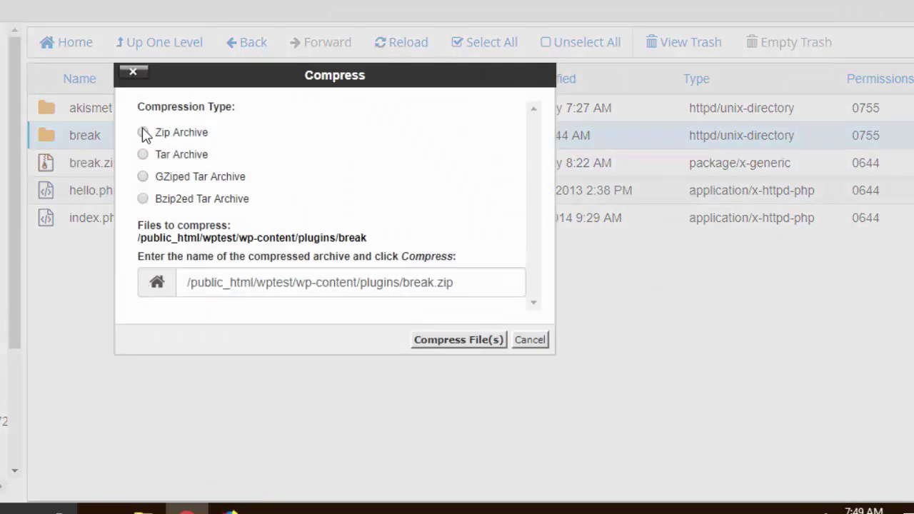
click(434, 284)
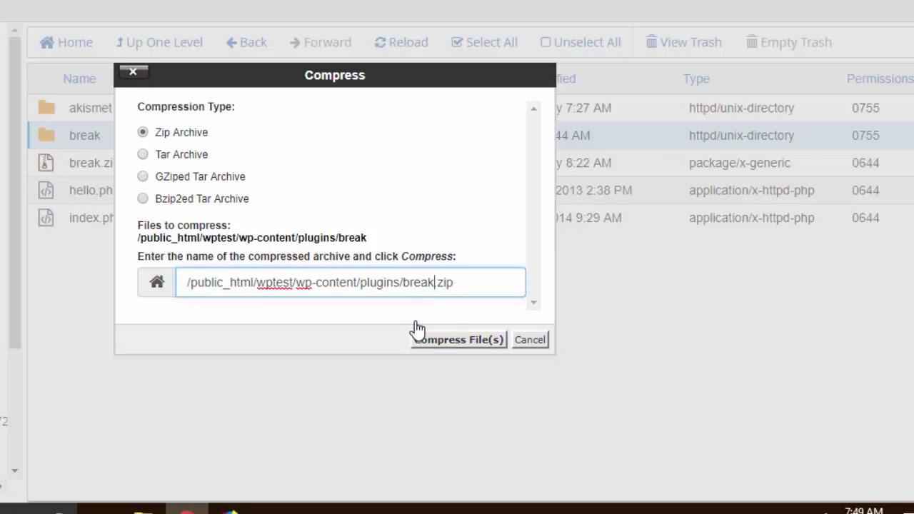
text(1)
click(461, 350)
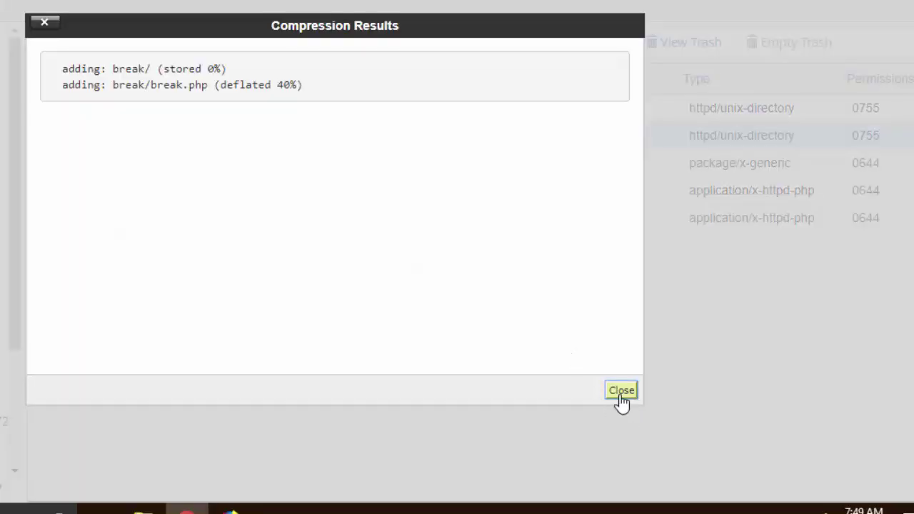
click(620, 394)
Refresh the plugins listing and check the new 645-byte break1.zip next to the break folder.
click(397, 49)
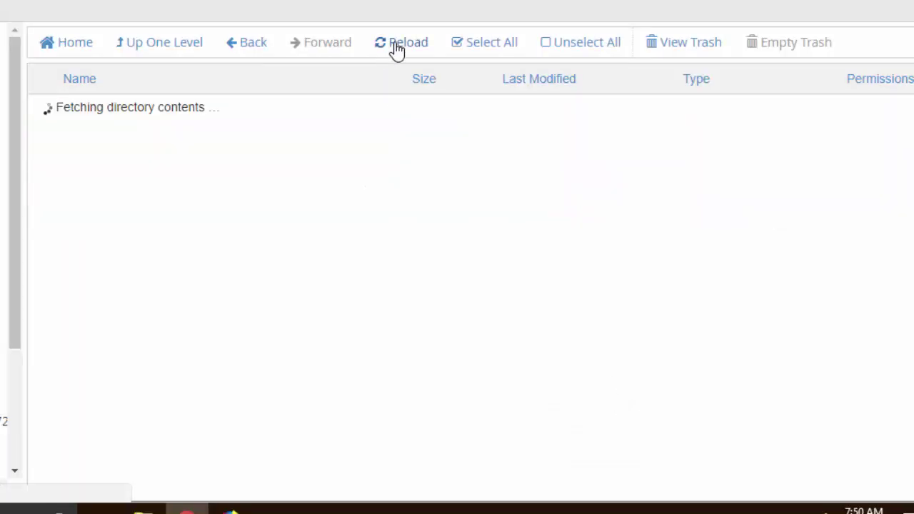
click(211, 201)
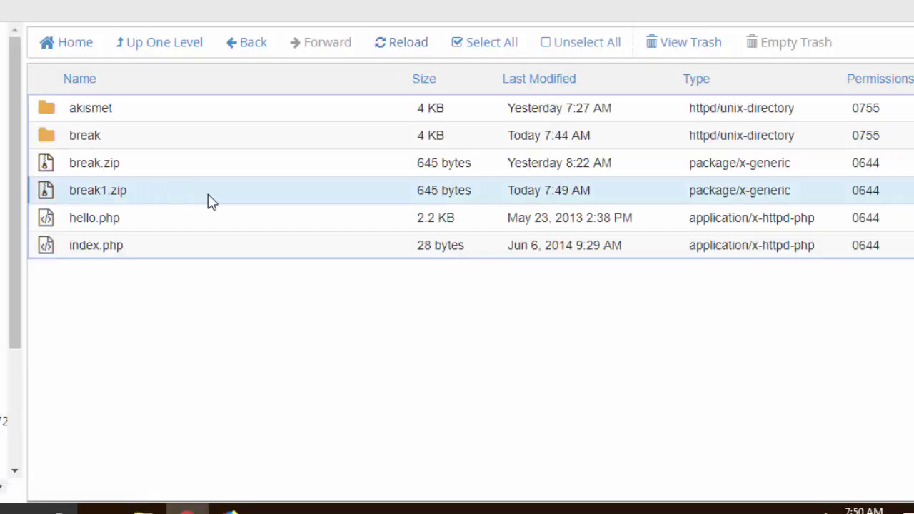
click(139, 138)
click(158, 199)
Delete the break plugin folder to trash, confirming the removal.
click(197, 143)
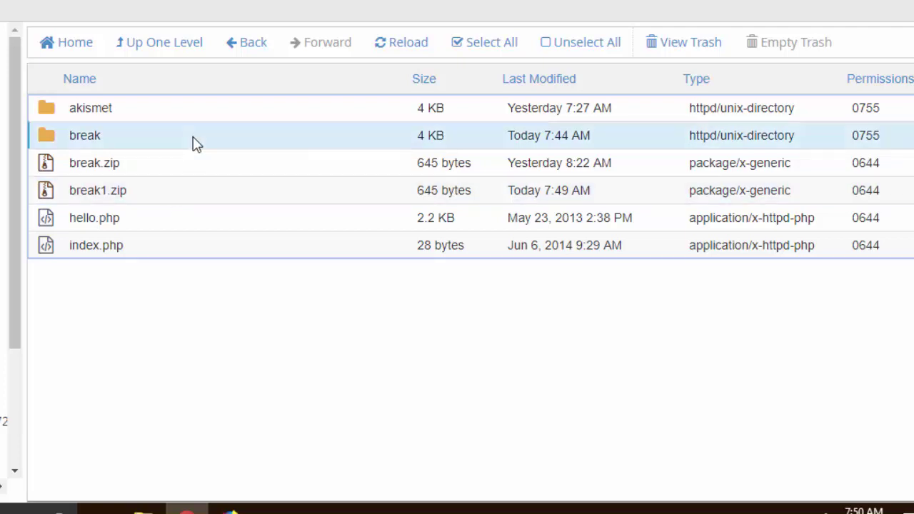
right_click(197, 144)
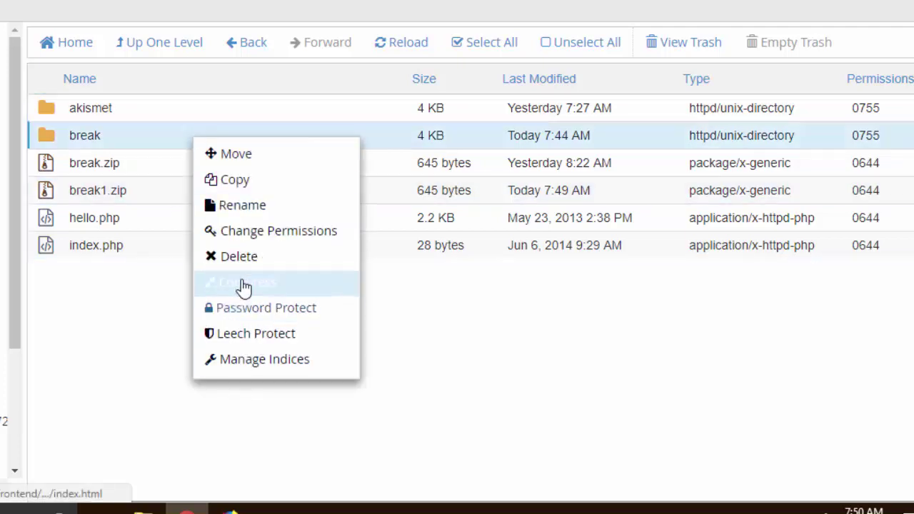
click(253, 258)
click(477, 270)
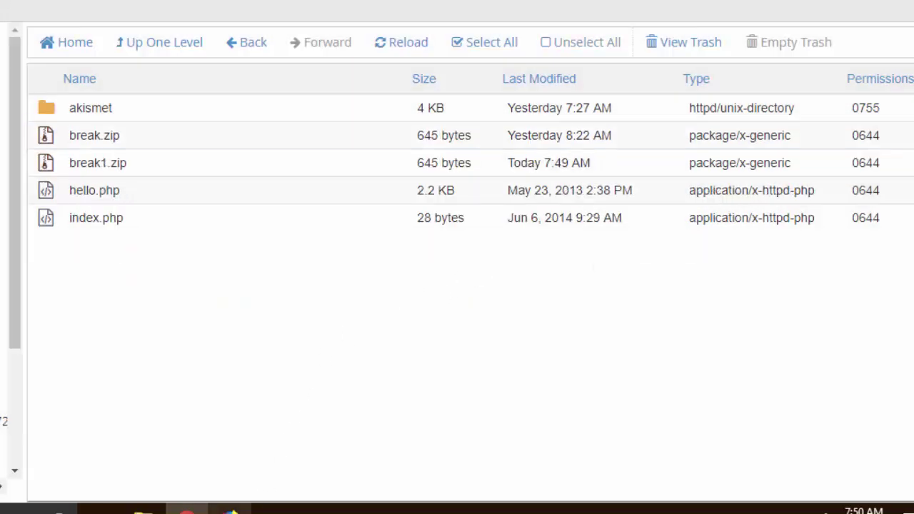
Reload the broken test site in Firefox so its plant-header homepage appears again.
click(230, 510)
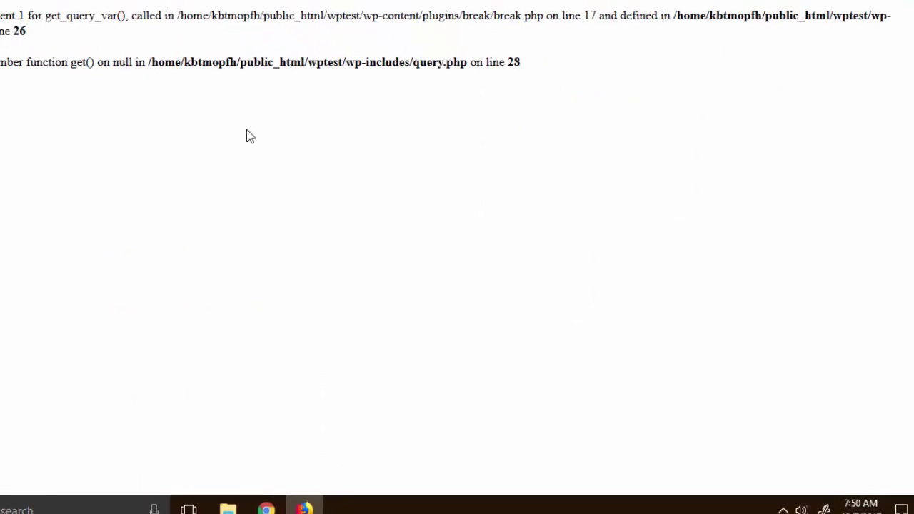
click(58, 36)
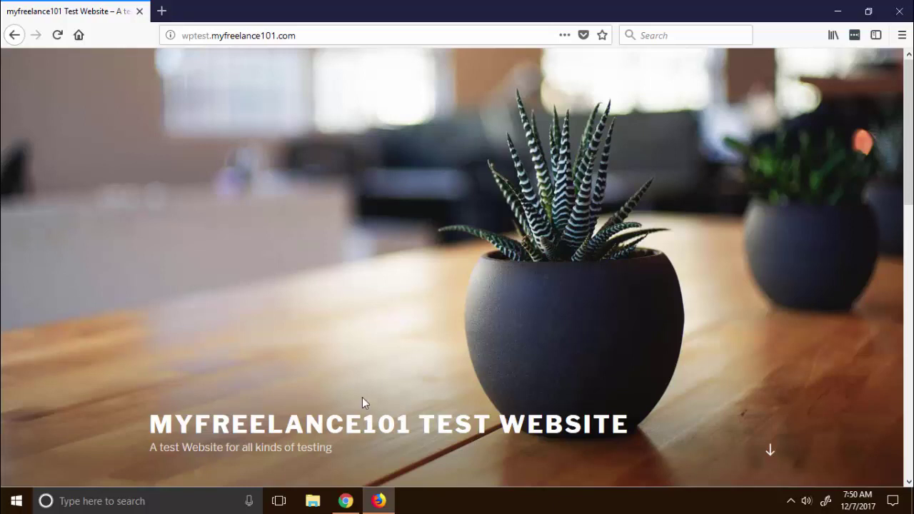
Reload the WordPress Plugins page in Chrome so the break/break.php deactivation notice appears.
click(346, 501)
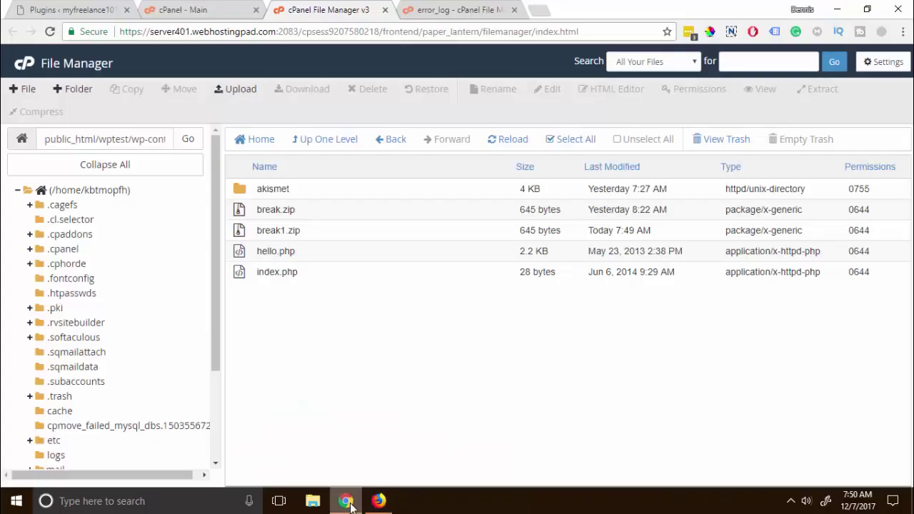
click(69, 10)
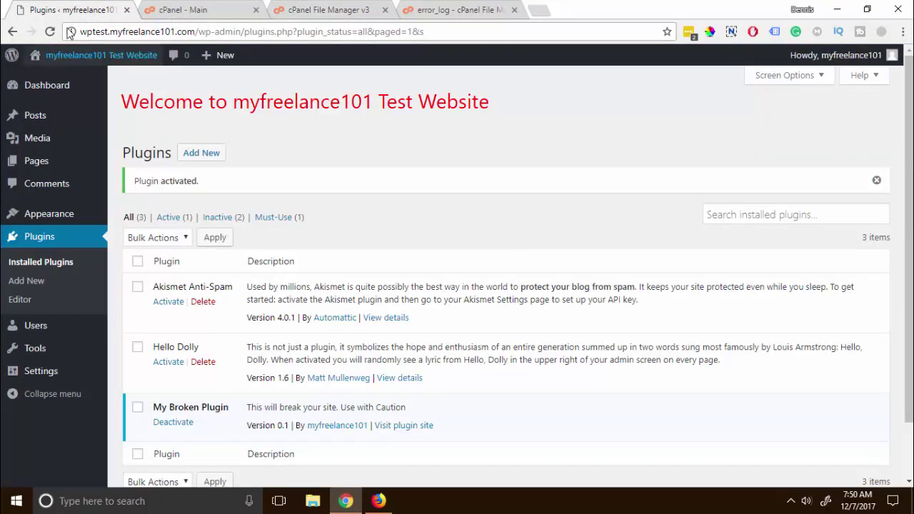
click(68, 262)
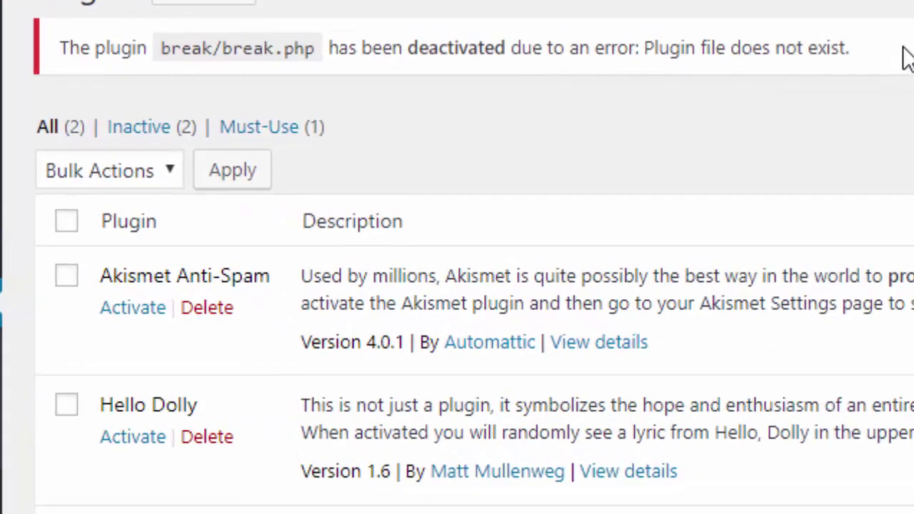
Highlight the break/break.php deactivation notice, then clear the selection.
drag(504, 117, 310, 111)
drag(437, 30, 85, 62)
click(85, 67)
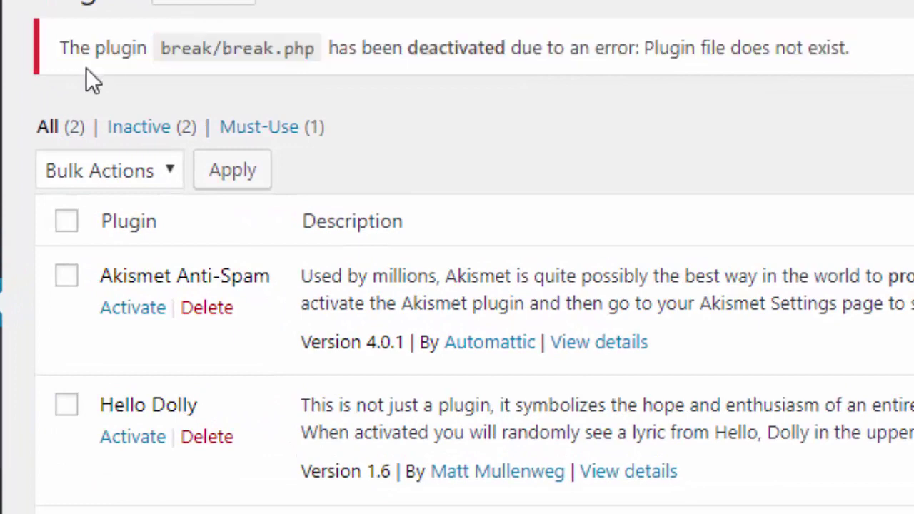